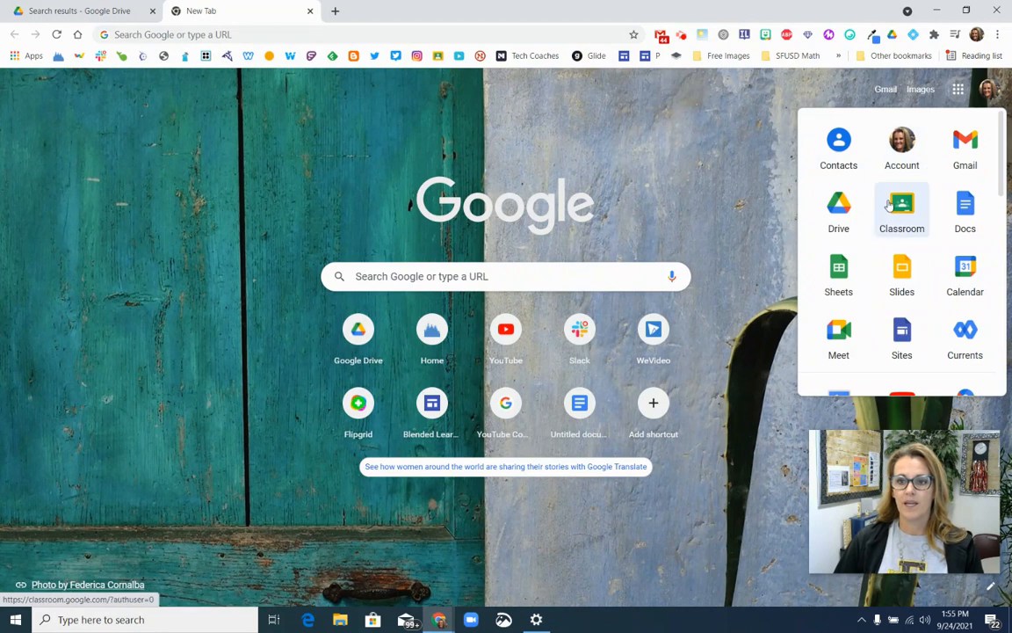
Create a new blank Google Form using the form.new address
{"action": "scroll", "coordinate": [872, 320], "scroll_direction": "down", "scroll_amount": 3}
{"action": "scroll", "coordinate": [871, 320], "scroll_direction": "down", "scroll_amount": 1}
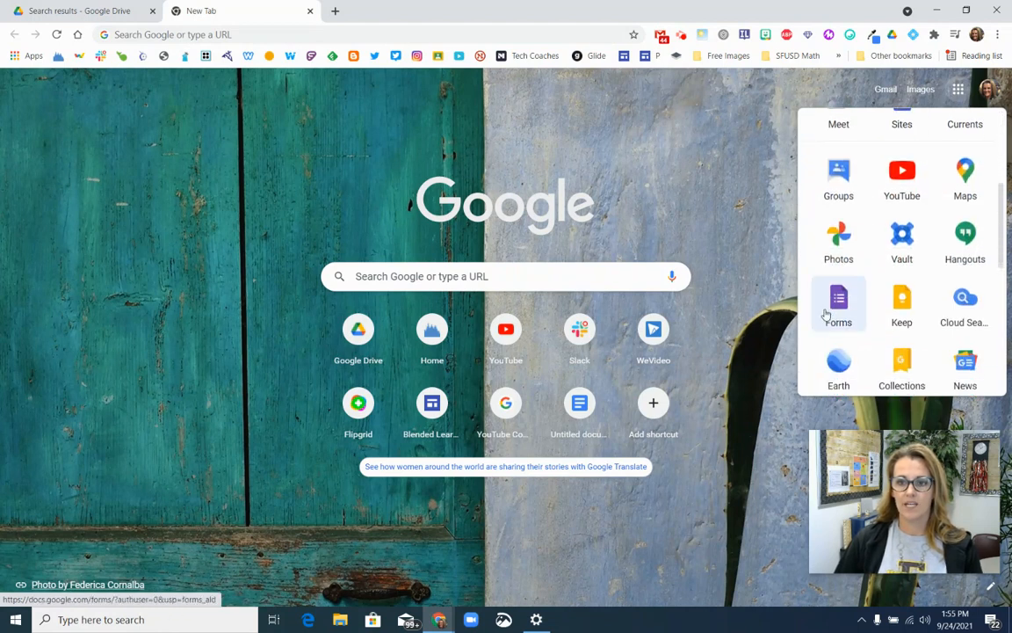
{"action": "left_click", "coordinate": [144, 35]}
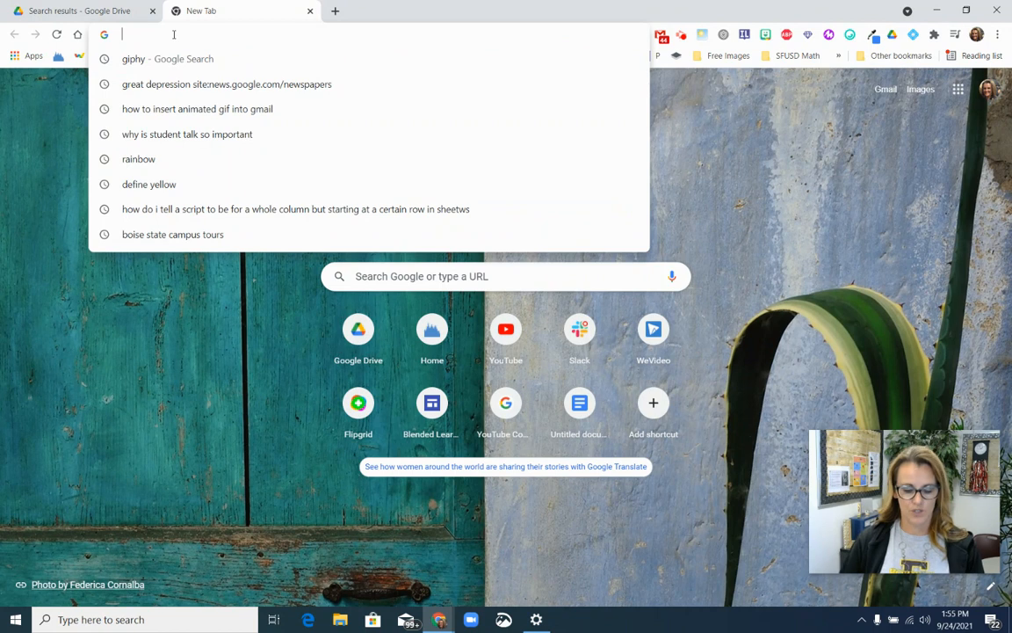
{"action": "type", "text": "for"}
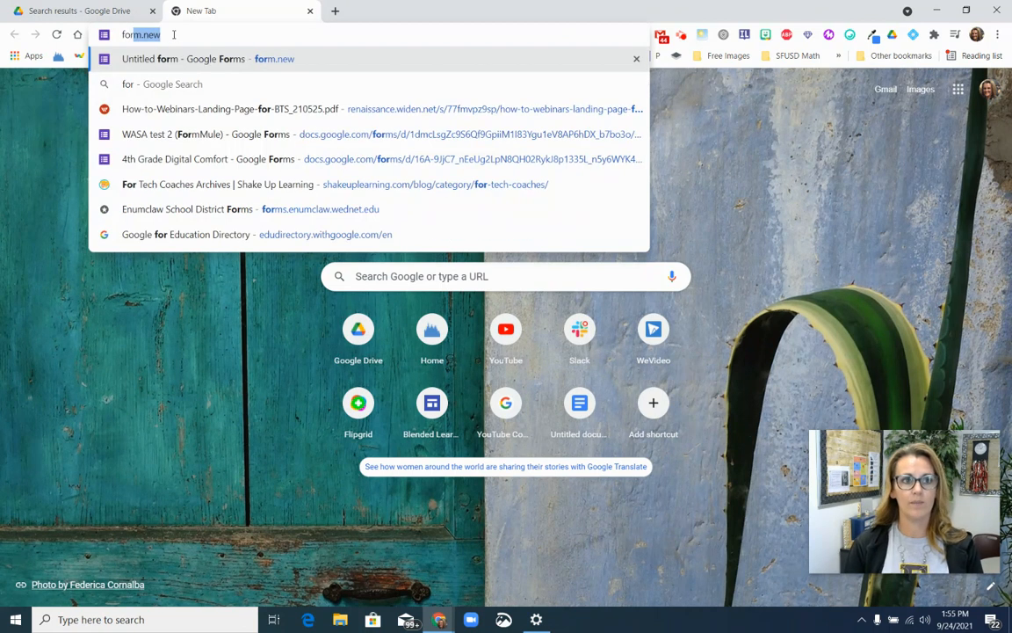
{"action": "key", "text": "Return"}
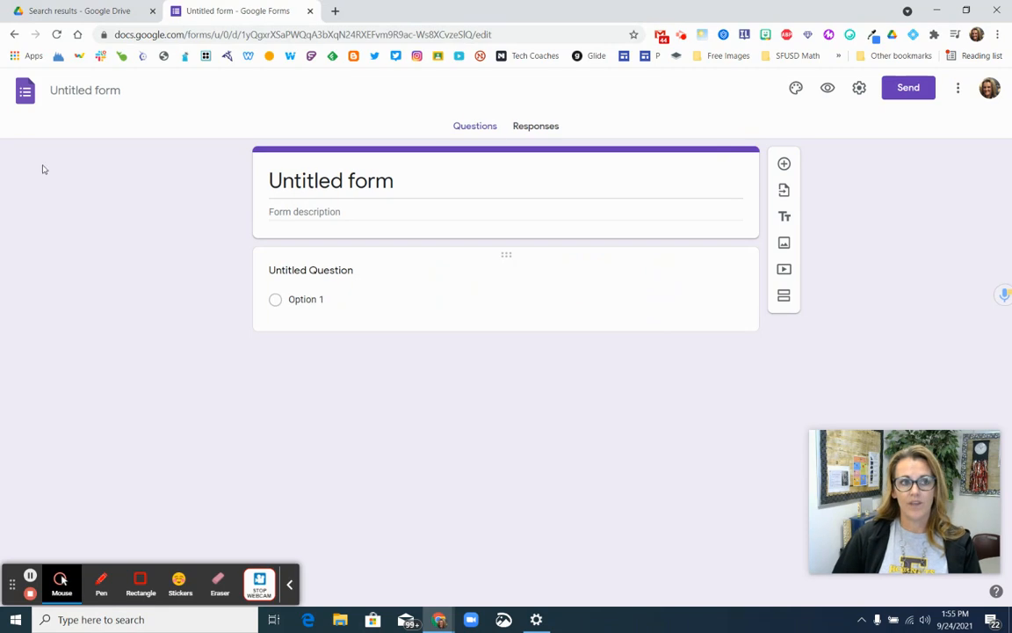
Rename the form file as Test and set the form's title to "Test 234"
{"action": "left_click", "coordinate": [57, 90]}
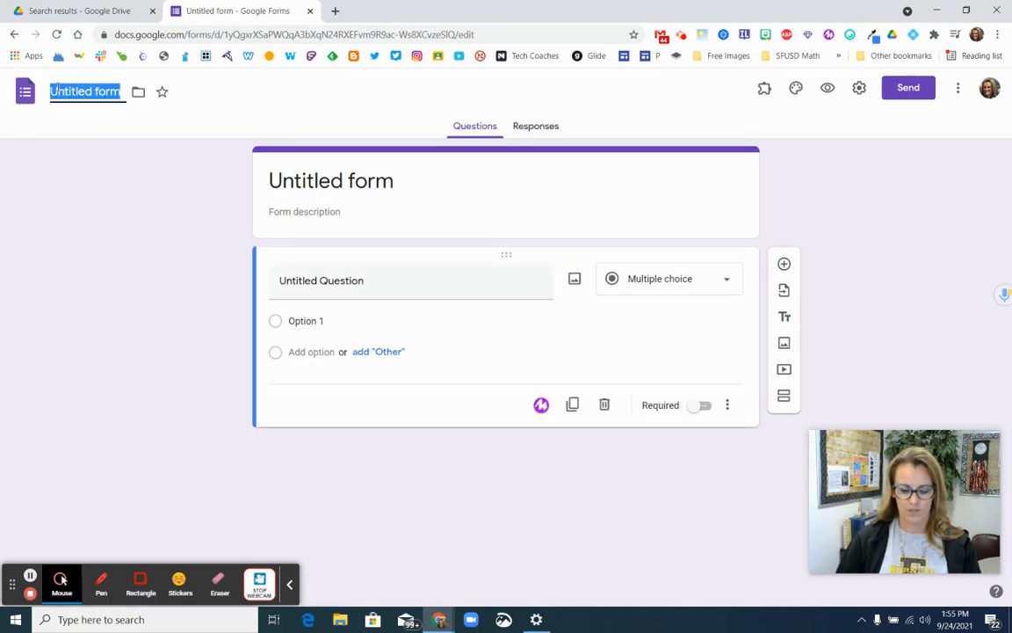
{"action": "type", "text": "Test"}
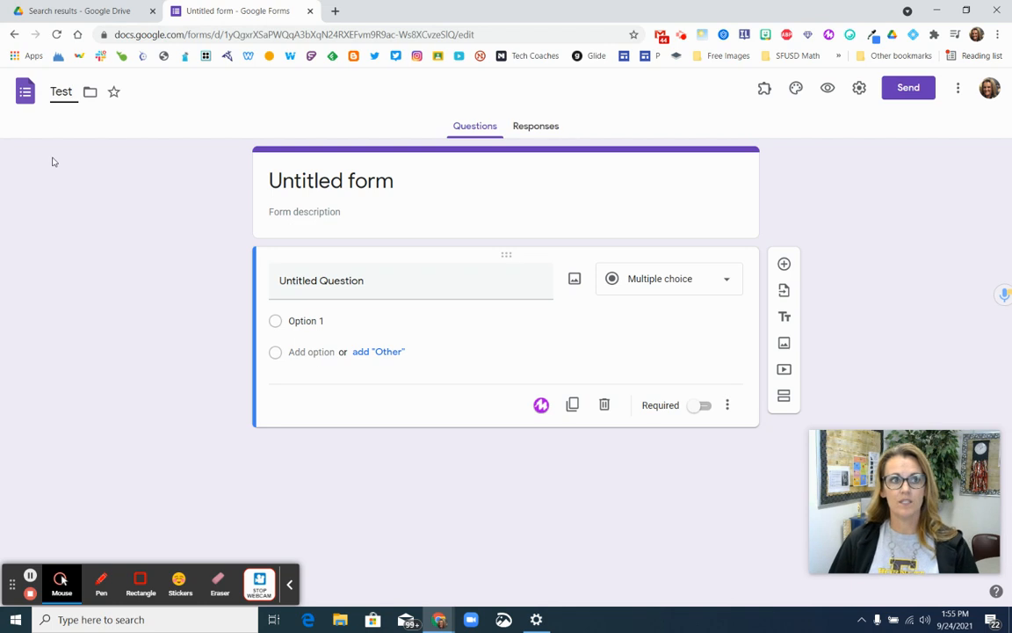
{"action": "left_click", "coordinate": [298, 183]}
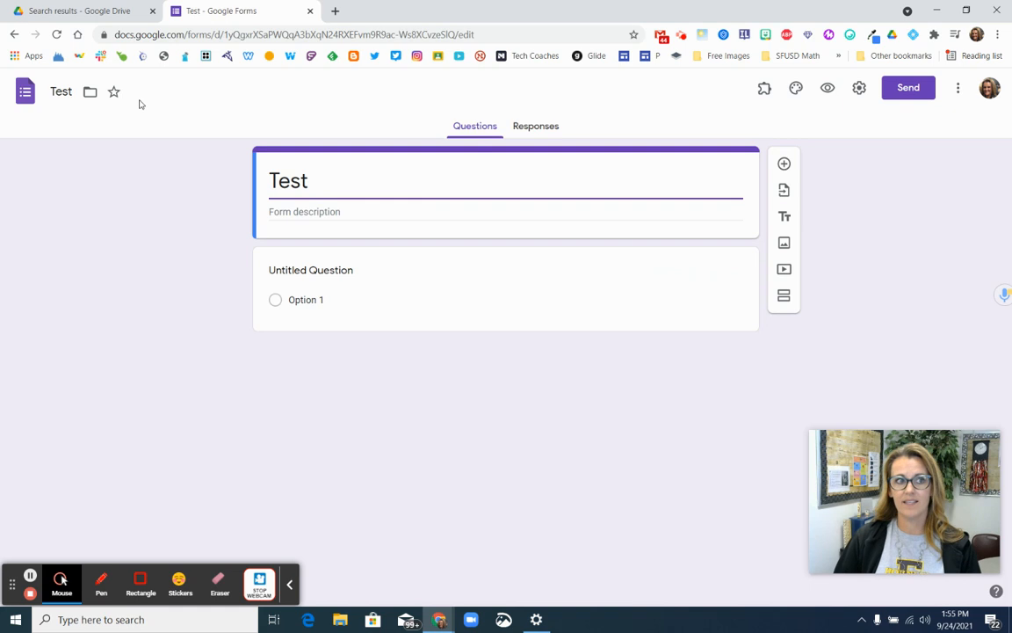
{"action": "left_click_drag", "start_coordinate": [316, 181], "coordinate": [275, 181]}
{"action": "left_click", "coordinate": [324, 181]}
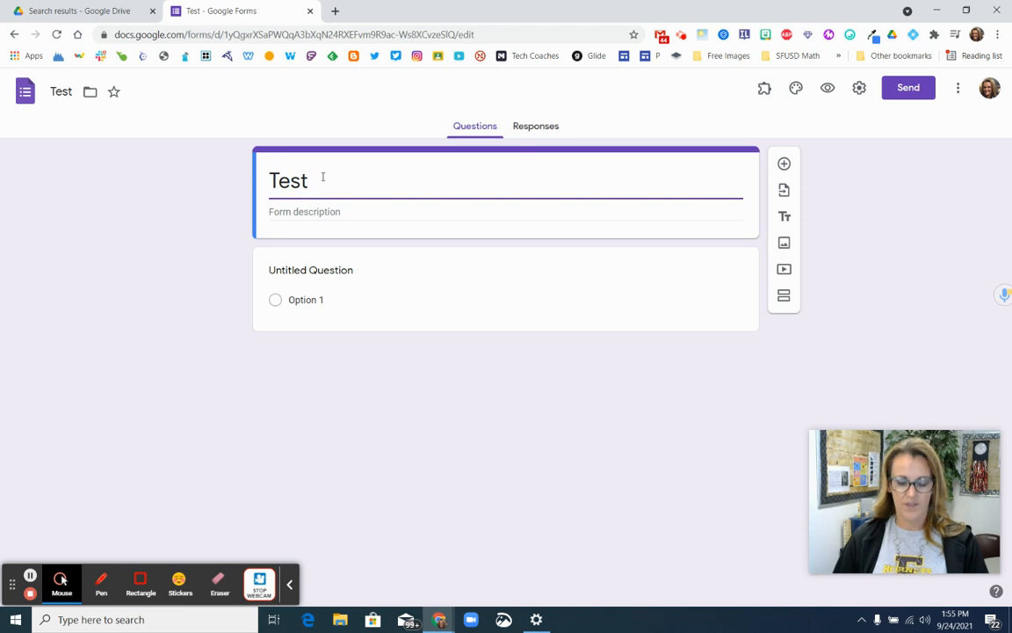
{"action": "type", "text": "234"}
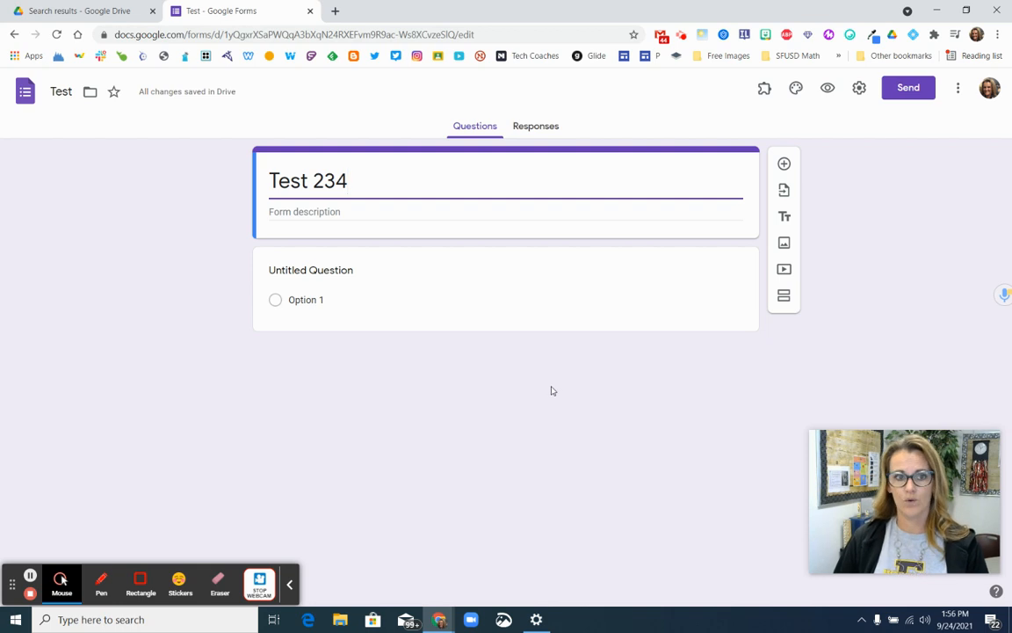
Add a required short-answer question titled "First Name" above the untitled question
{"action": "left_click", "coordinate": [784, 166]}
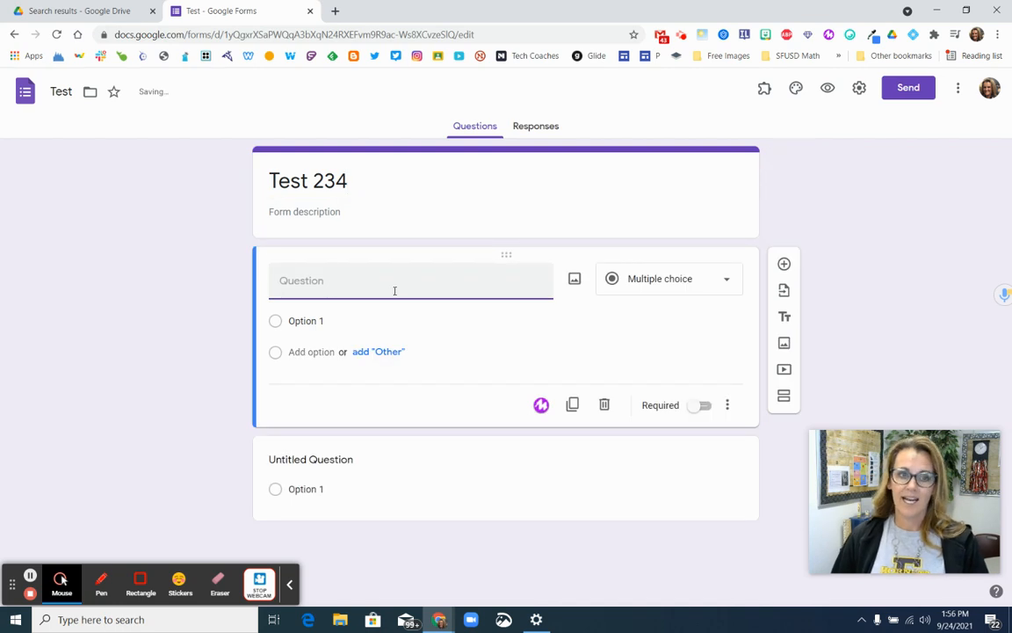
{"action": "left_click", "coordinate": [727, 283]}
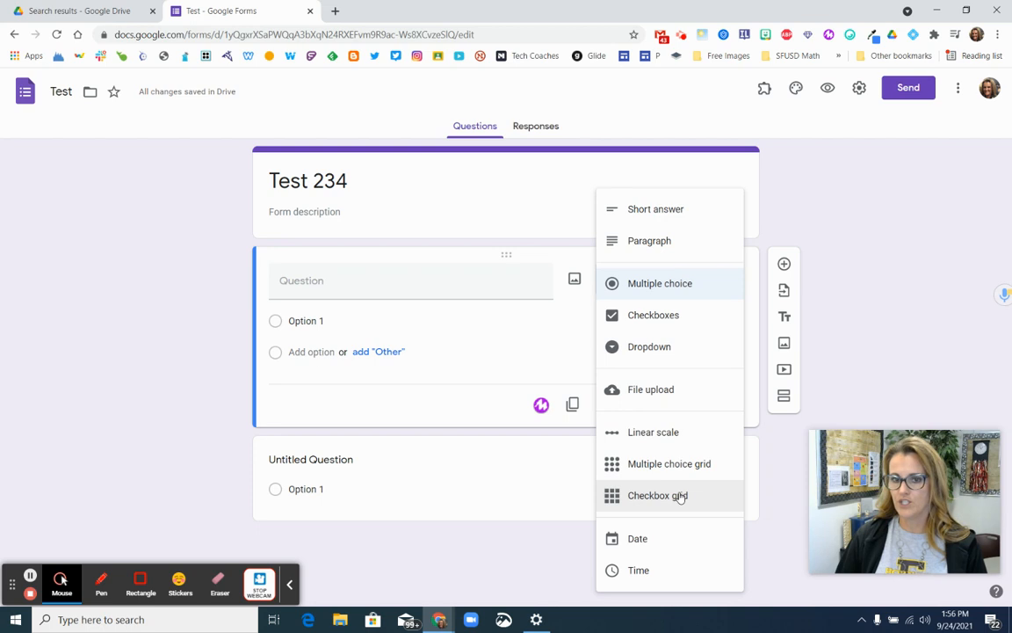
{"action": "left_click", "coordinate": [295, 284]}
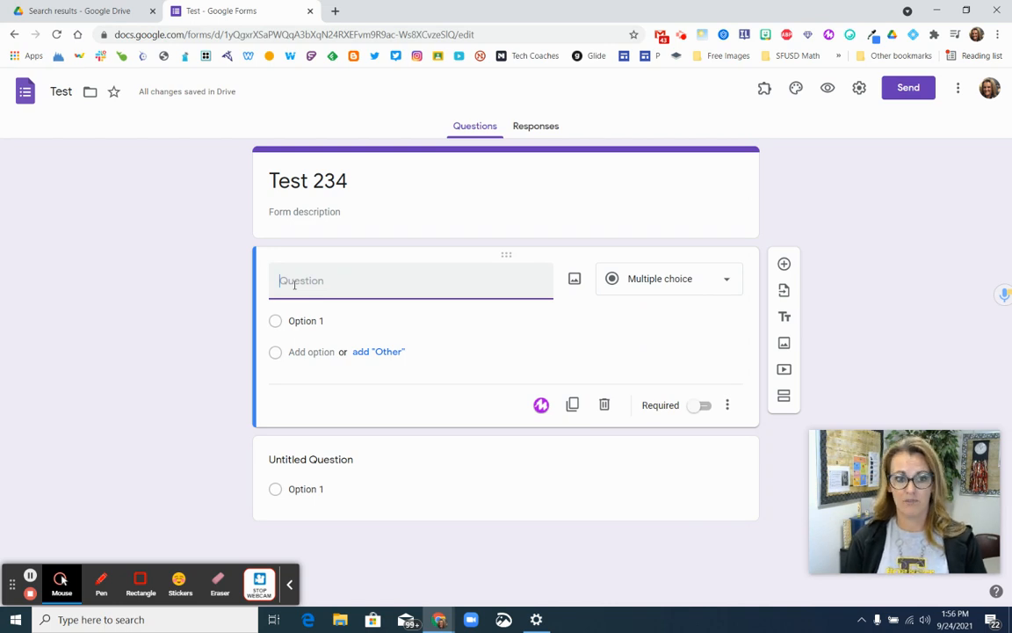
{"action": "type", "text": "Fi"}
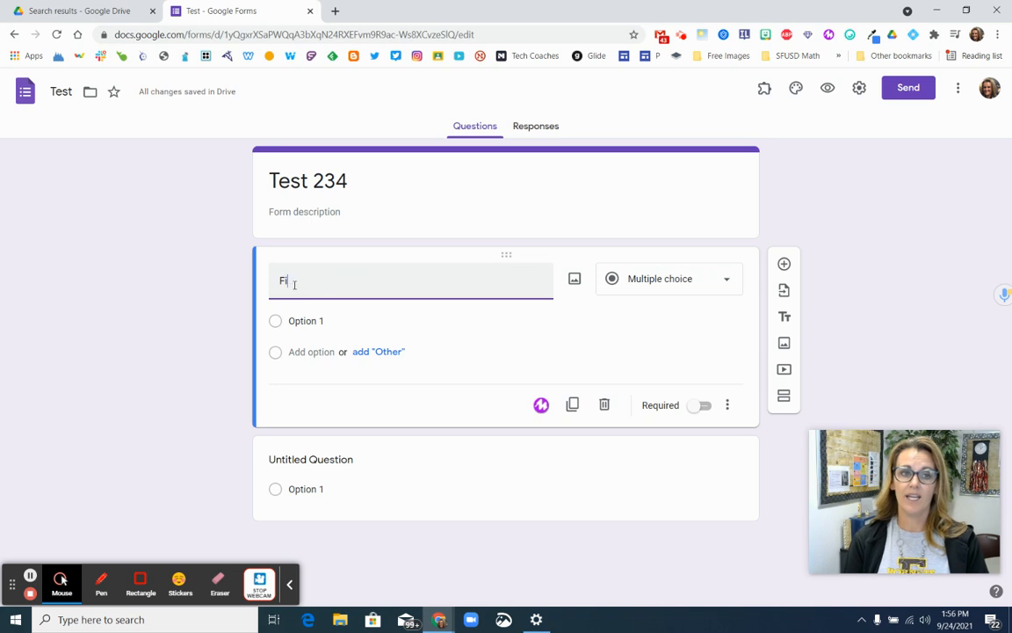
{"action": "type", "text": "rst Name"}
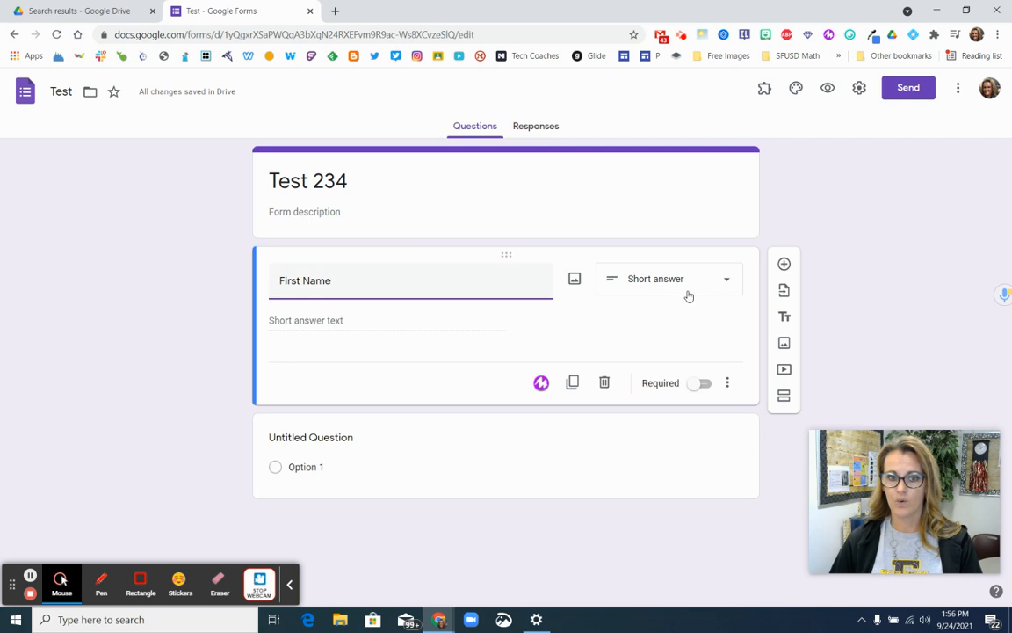
{"action": "left_click", "coordinate": [708, 385]}
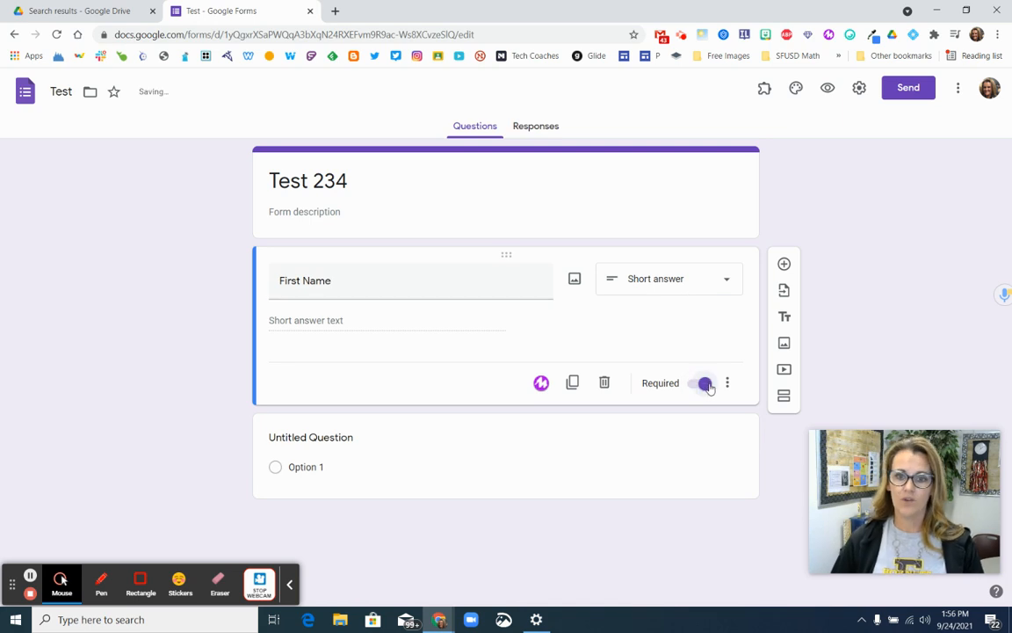
Add a required short-answer question titled "Last Name" below the First Name question
{"action": "left_click", "coordinate": [784, 264]}
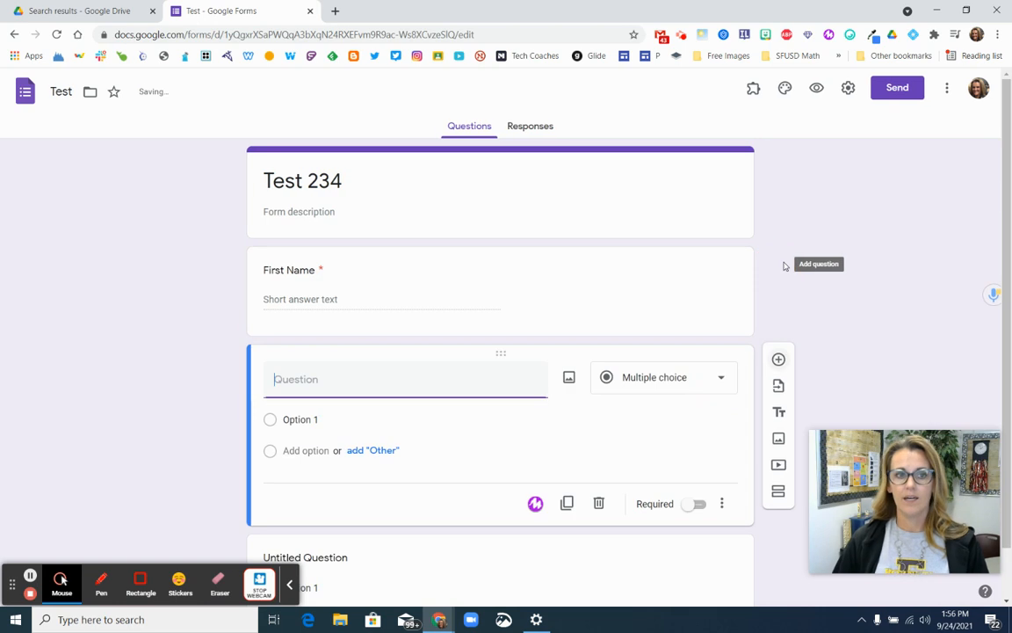
{"action": "type", "text": "Last N"}
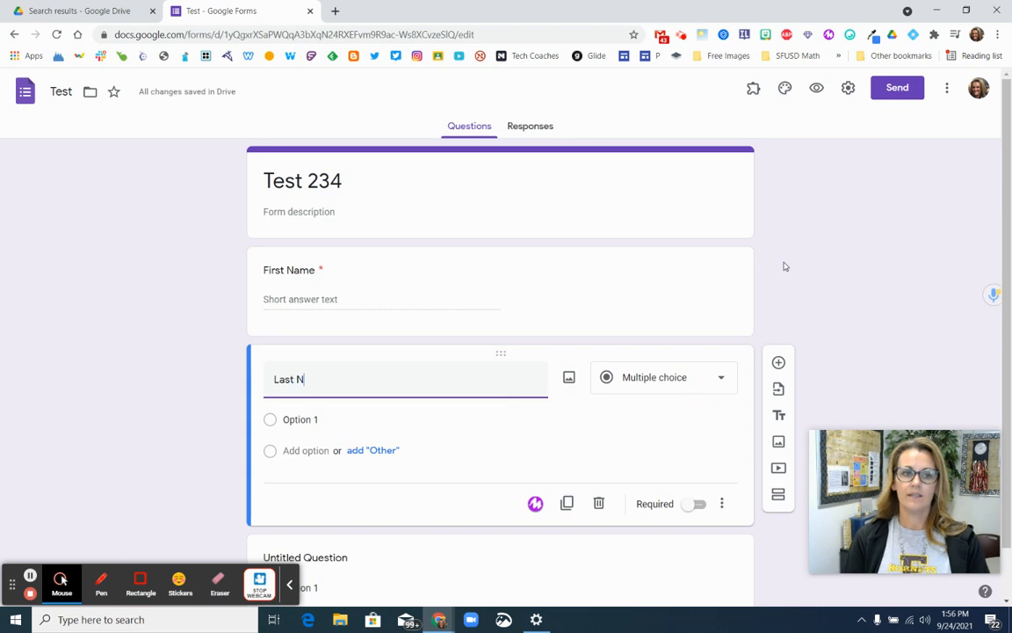
{"action": "type", "text": "ame"}
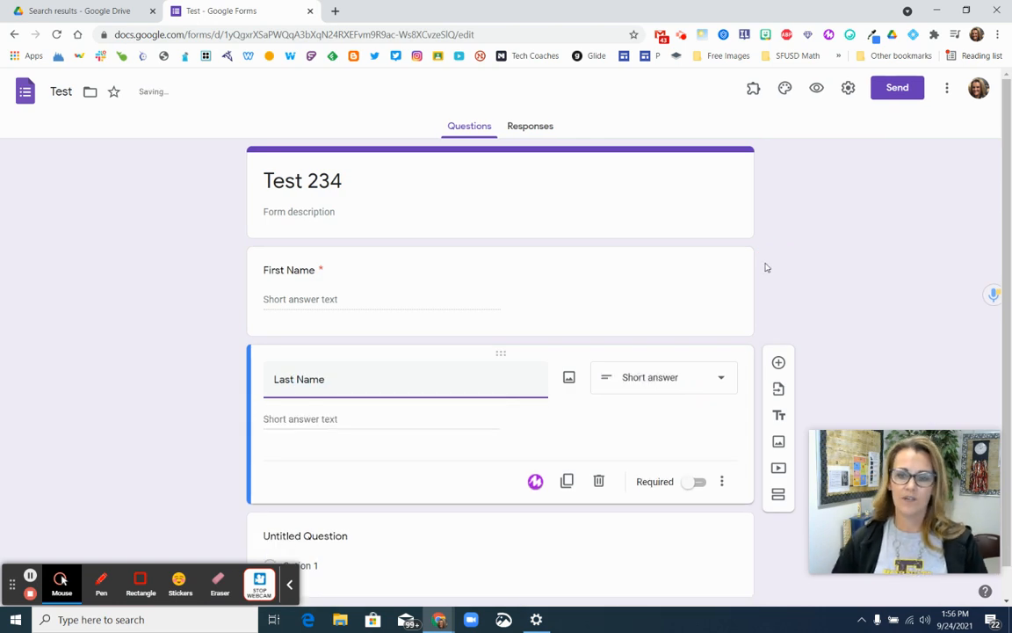
{"action": "left_click", "coordinate": [699, 481]}
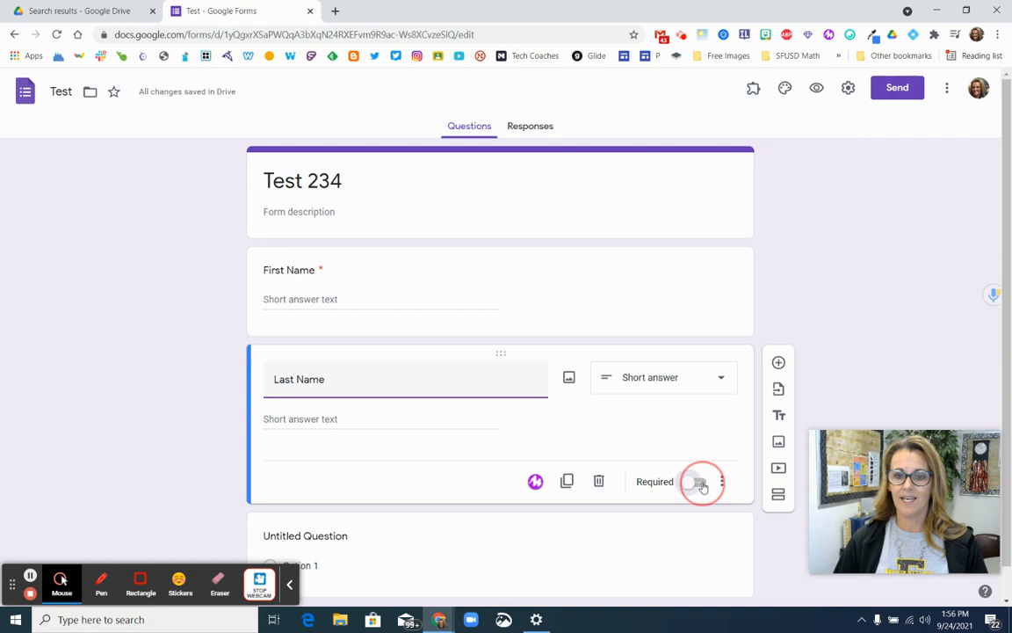
Add a multiple-choice question "what day of the week is your favorite" and fill its options with all the suggested weekdays, Monday to Sunday
{"action": "left_click", "coordinate": [780, 362]}
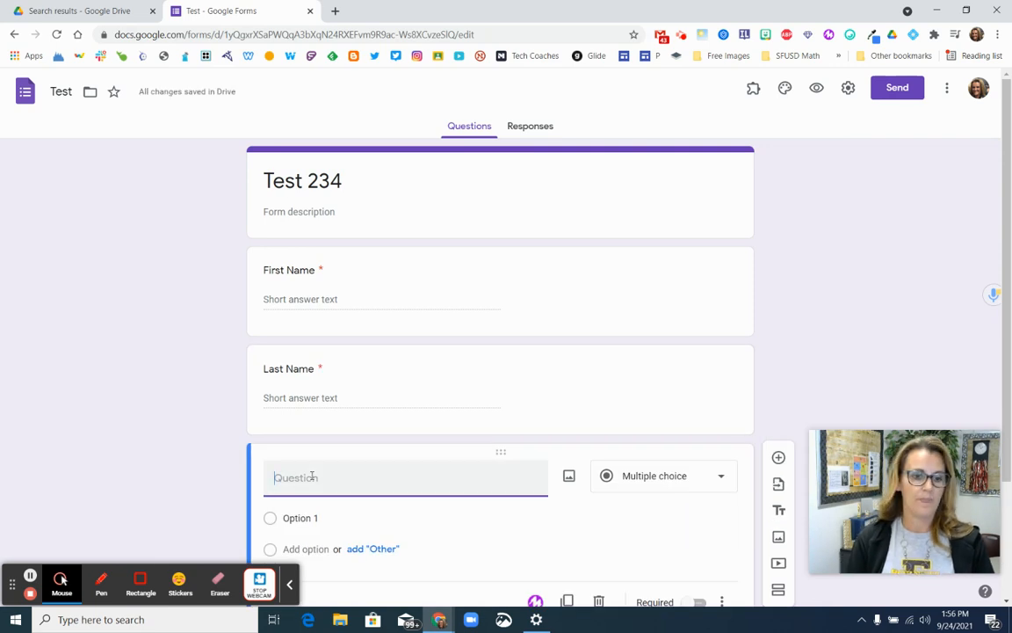
{"action": "type", "text": "what day of the"}
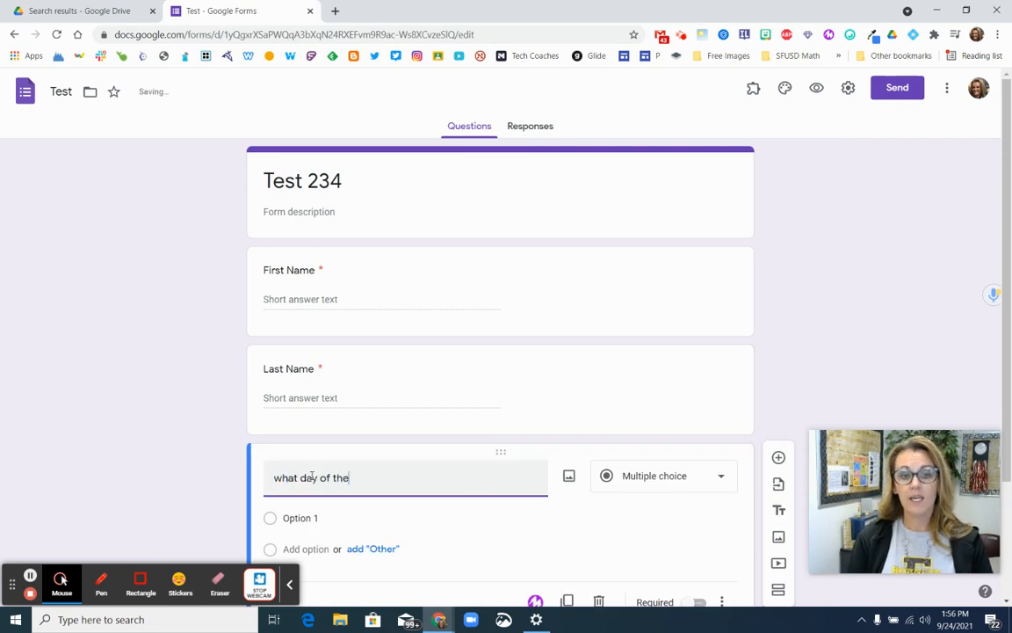
{"action": "type", "text": " week is your "}
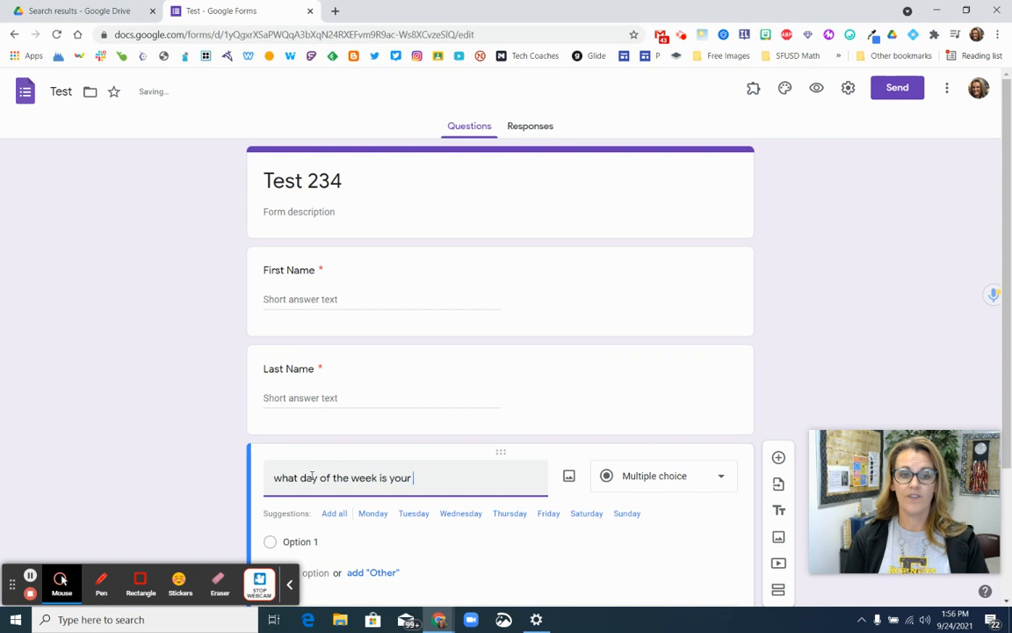
{"action": "type", "text": "favorite"}
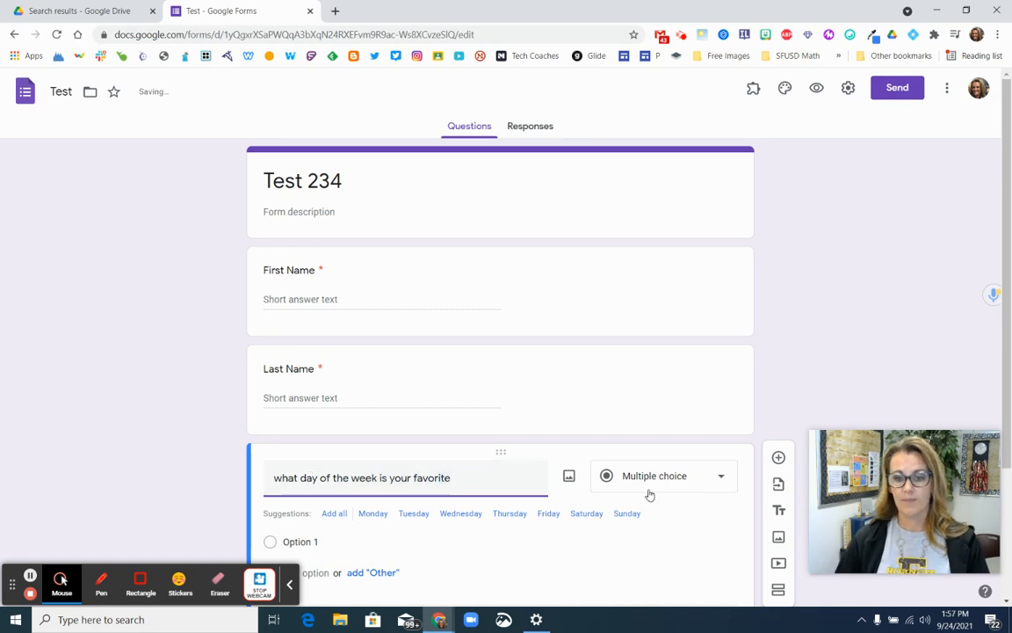
{"action": "scroll", "coordinate": [709, 276], "scroll_direction": "down", "scroll_amount": 2}
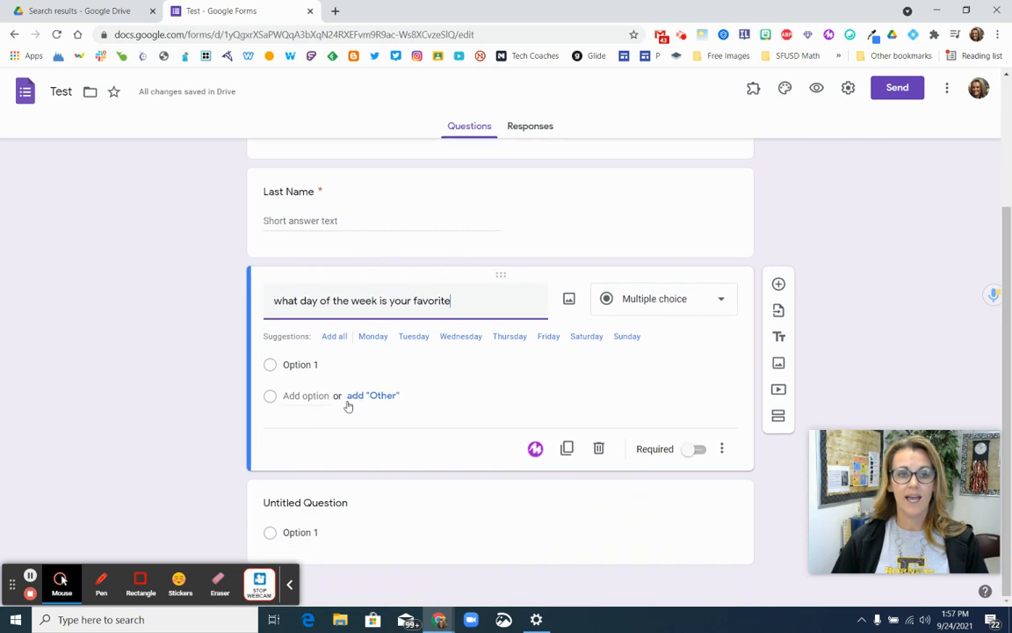
{"action": "left_click", "coordinate": [332, 336]}
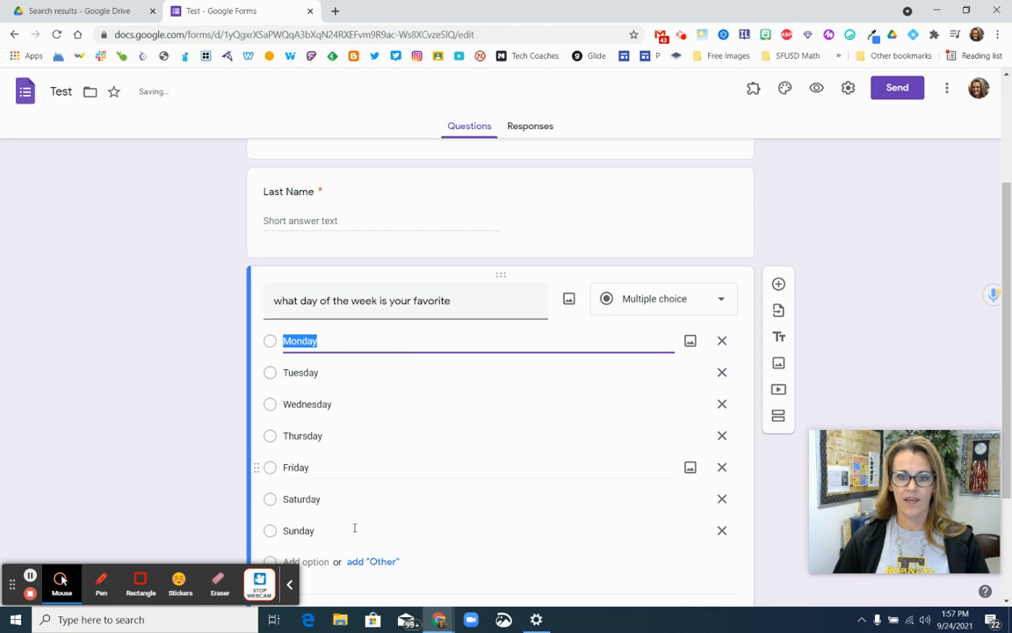
Remove the Saturday and Sunday options from the favorite-day question and make it required
{"action": "scroll", "coordinate": [360, 519], "scroll_direction": "down", "scroll_amount": 1}
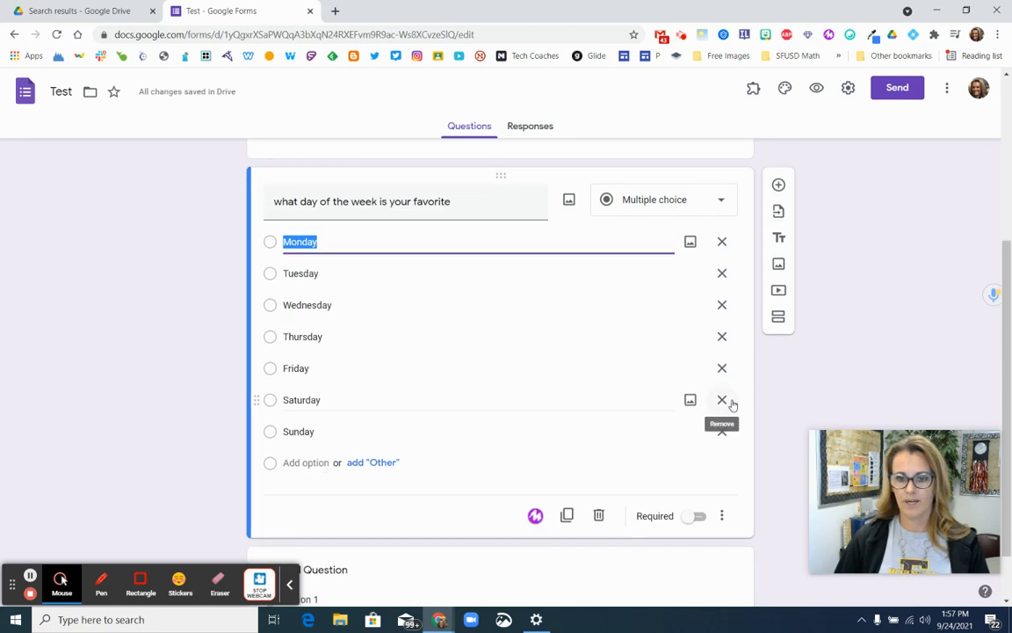
{"action": "left_click", "coordinate": [724, 401]}
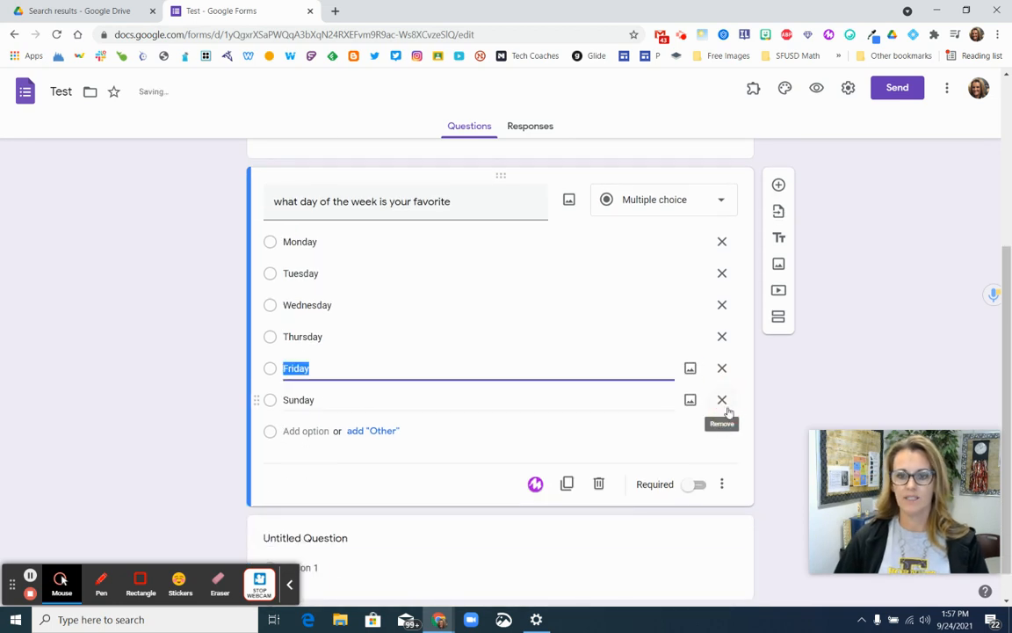
{"action": "left_click", "coordinate": [722, 400]}
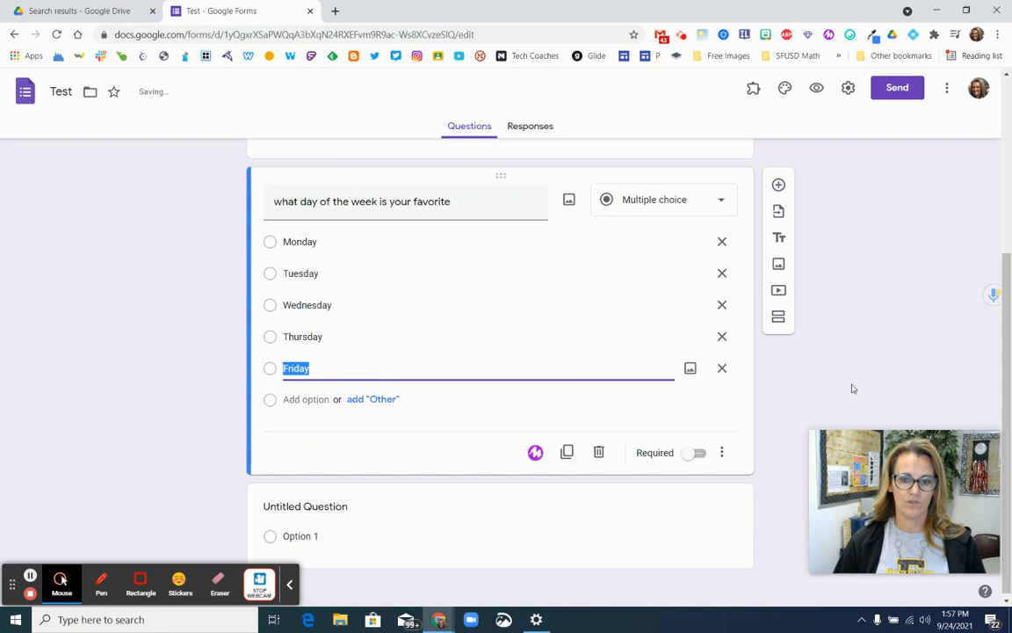
{"action": "left_click", "coordinate": [701, 454]}
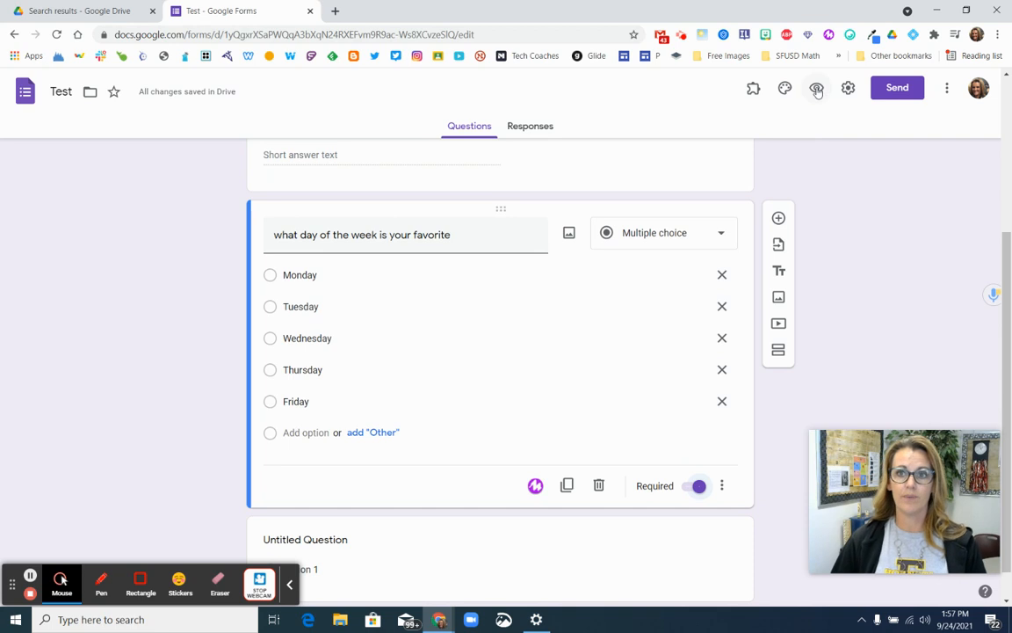
Preview the form as respondents see it, look through its questions, and return to editing the form
{"action": "left_click", "coordinate": [817, 92]}
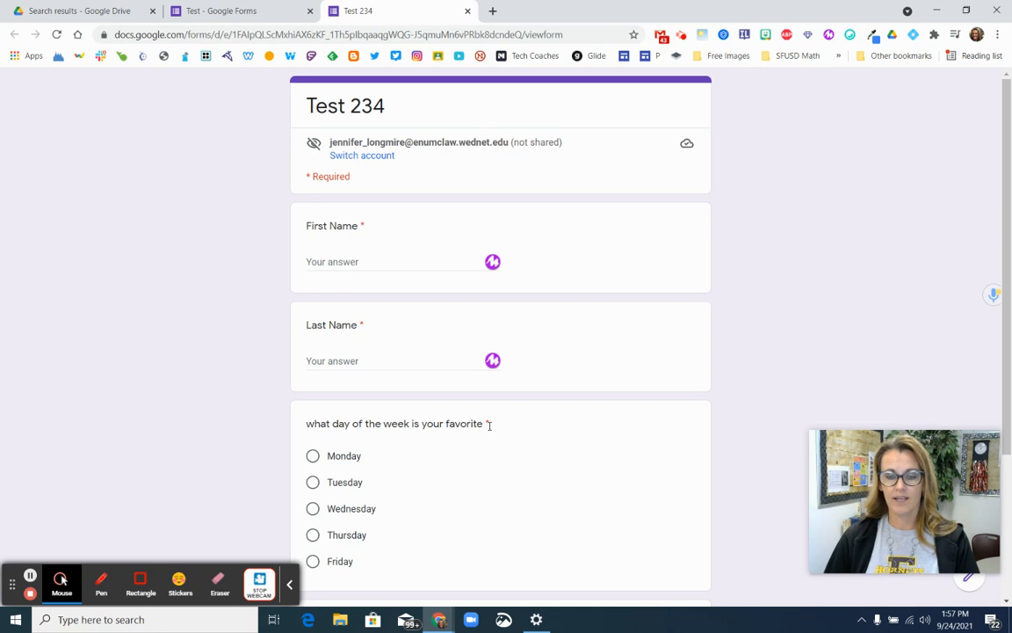
{"action": "scroll", "coordinate": [597, 365], "scroll_direction": "down", "scroll_amount": 3}
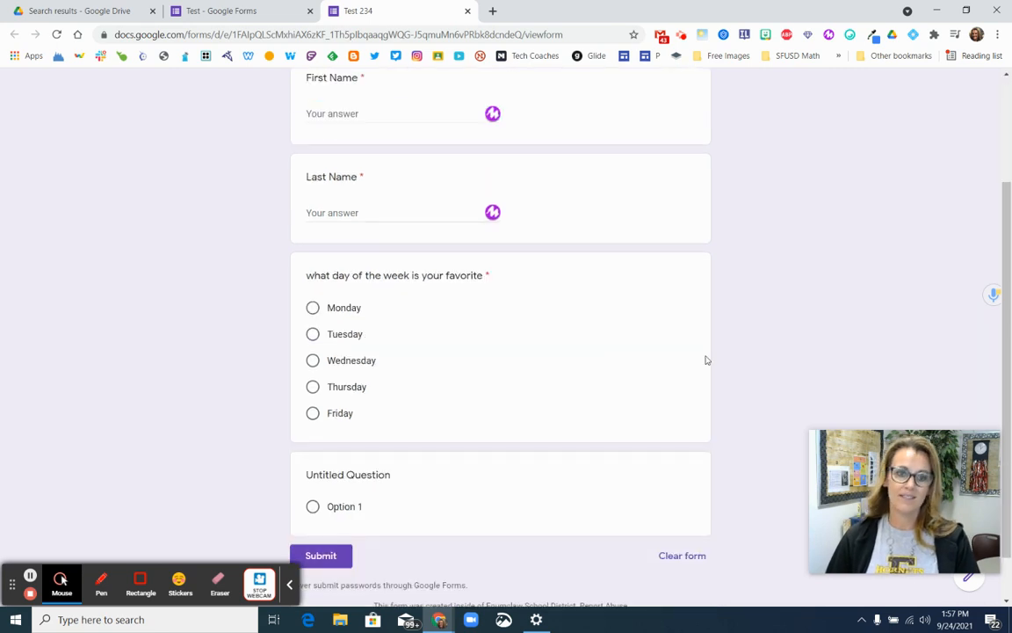
{"action": "scroll", "coordinate": [571, 360], "scroll_direction": "up", "scroll_amount": 1}
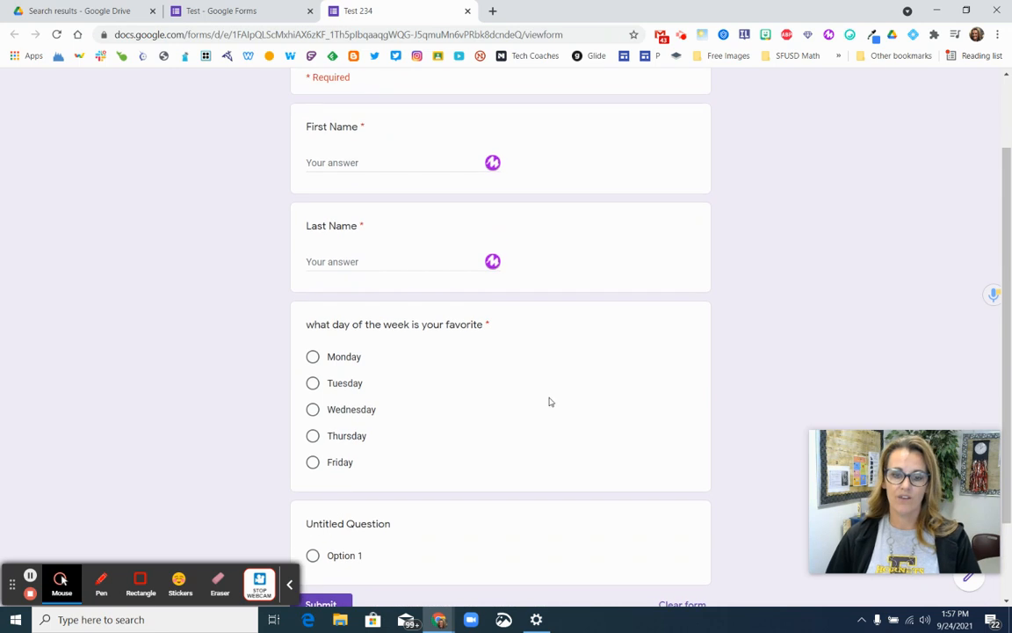
{"action": "scroll", "coordinate": [549, 402], "scroll_direction": "up", "scroll_amount": 2}
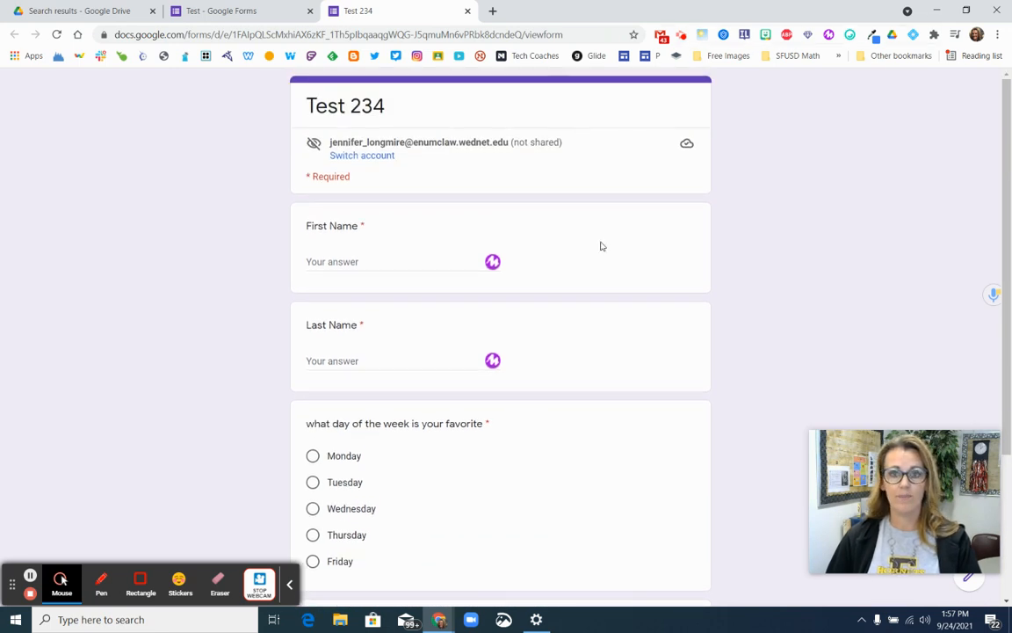
{"action": "left_click_drag", "start_coordinate": [850, 465], "coordinate": [851, 349]}
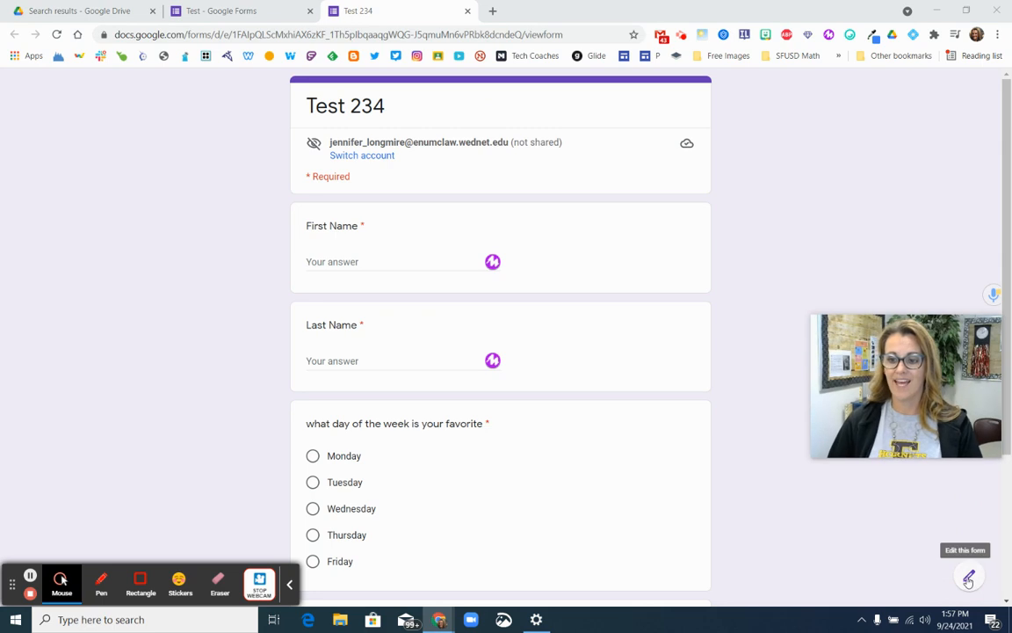
{"action": "left_click", "coordinate": [970, 578]}
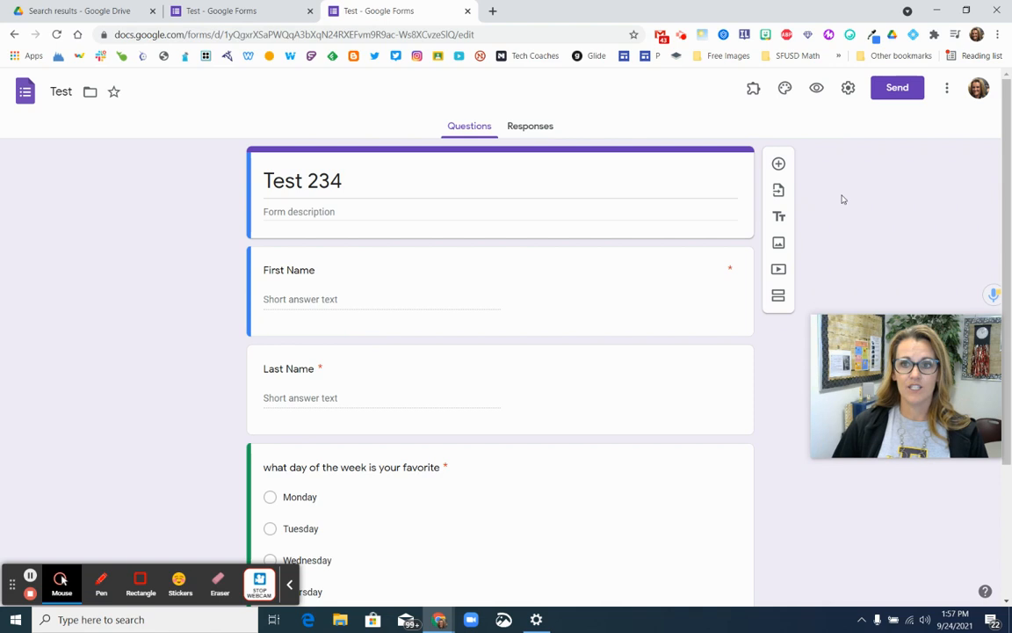
Set the form to collect emails, lift the restriction to Enumclaw School District users, and save the settings
{"action": "left_click", "coordinate": [848, 88]}
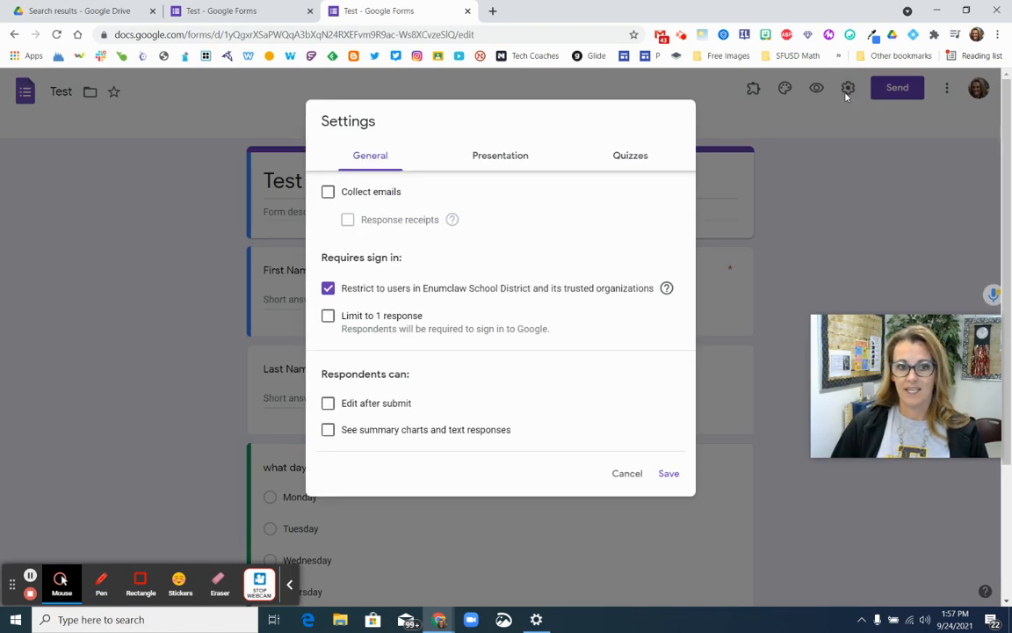
{"action": "left_click", "coordinate": [329, 193]}
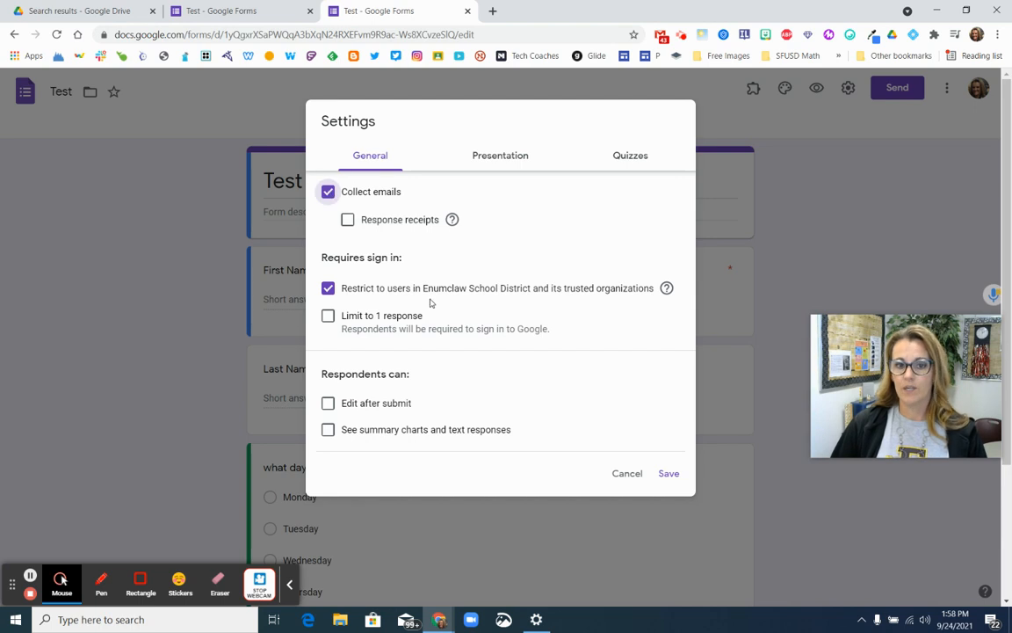
{"action": "left_click", "coordinate": [327, 289]}
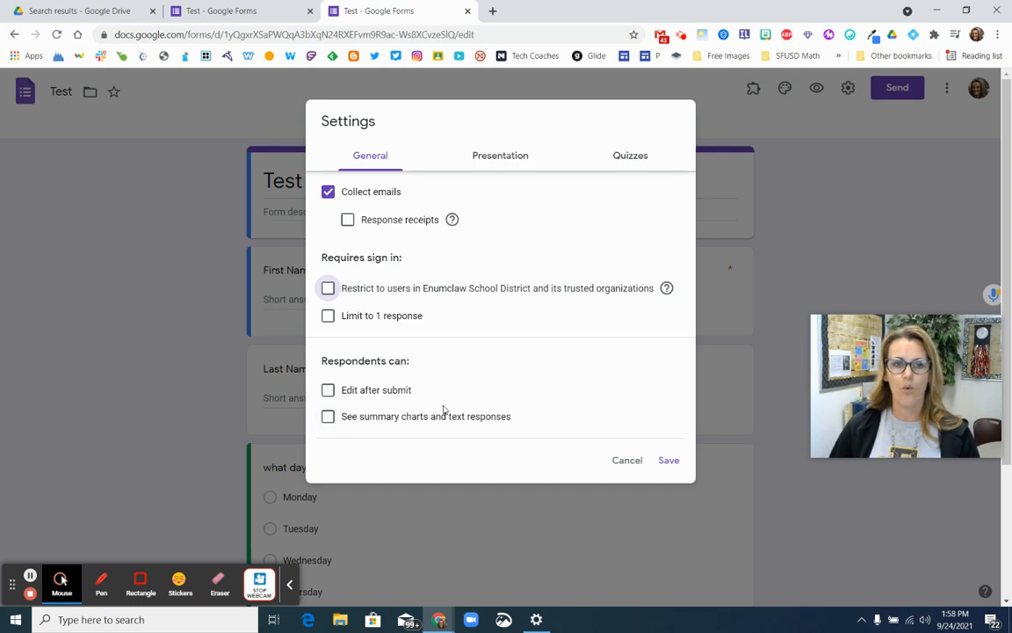
{"action": "left_click", "coordinate": [672, 463]}
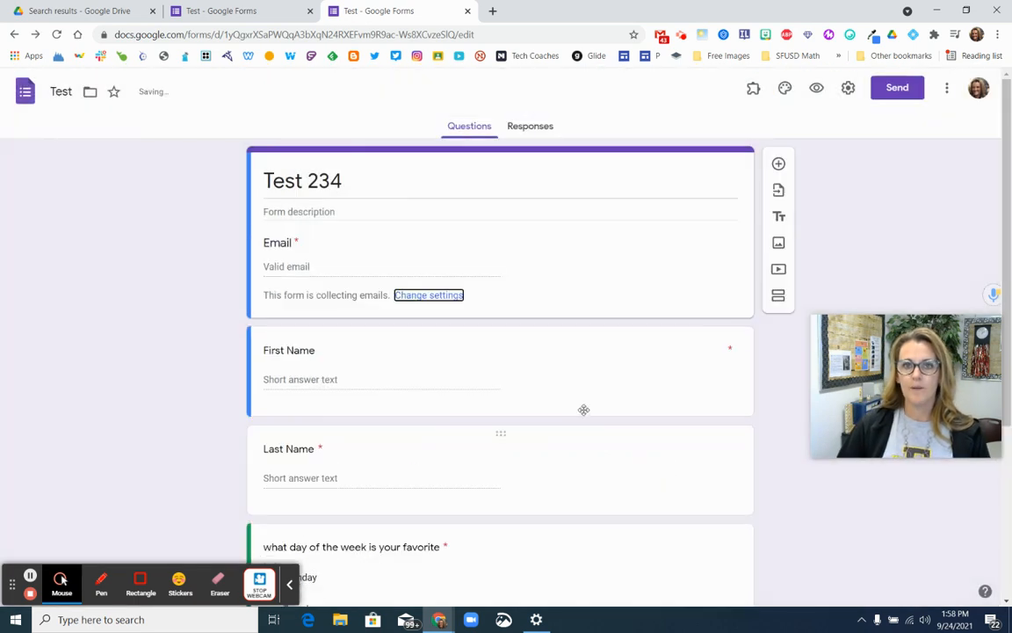
Look over the options for sending the form by email and the form's additional actions, including adding collaborators
{"action": "left_click", "coordinate": [895, 93]}
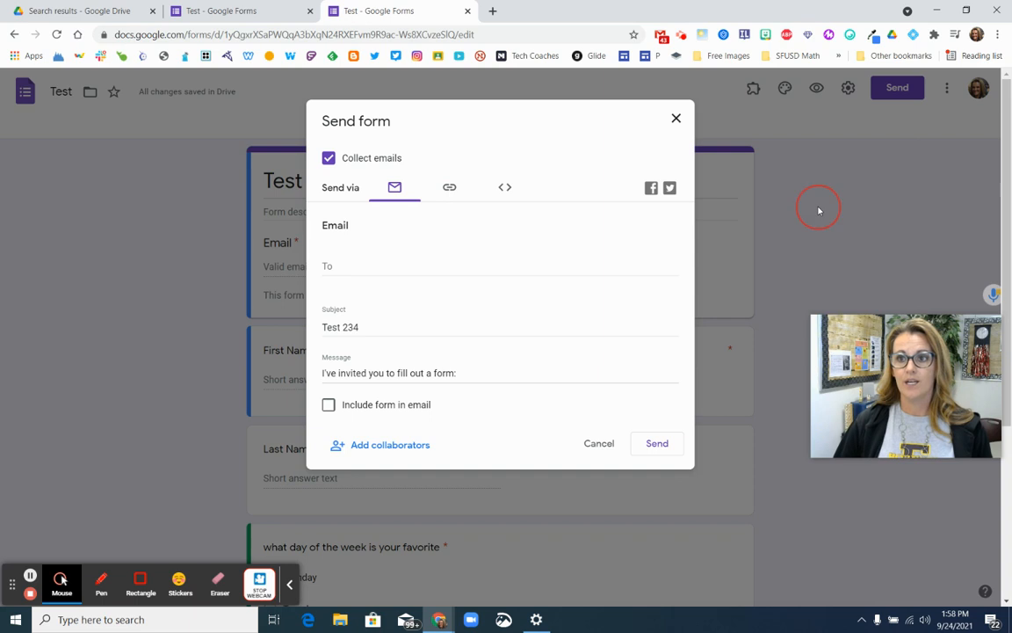
{"action": "left_click", "coordinate": [676, 119]}
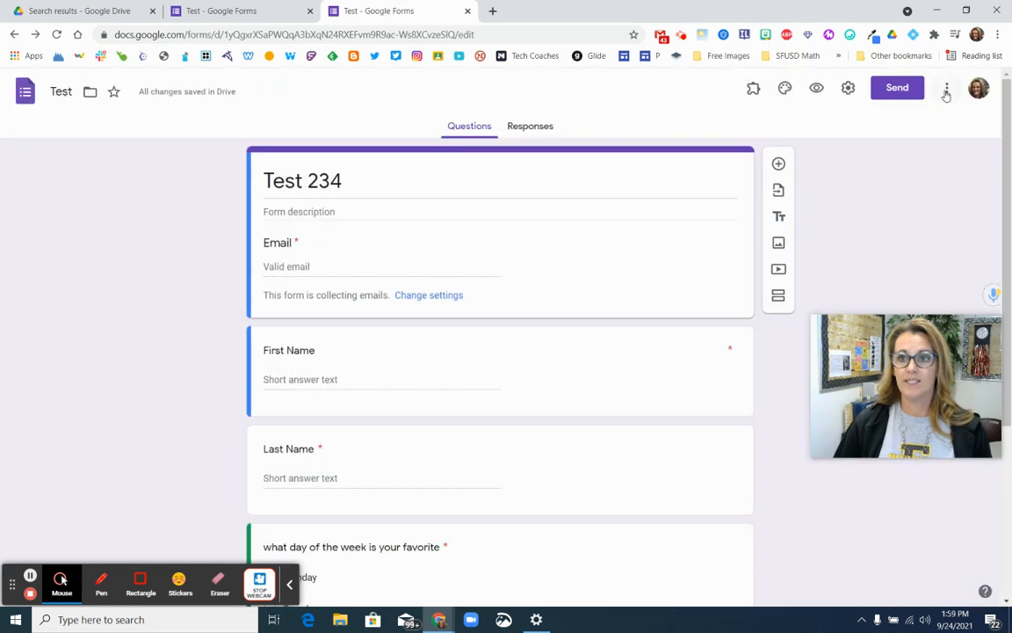
{"action": "left_click", "coordinate": [948, 91]}
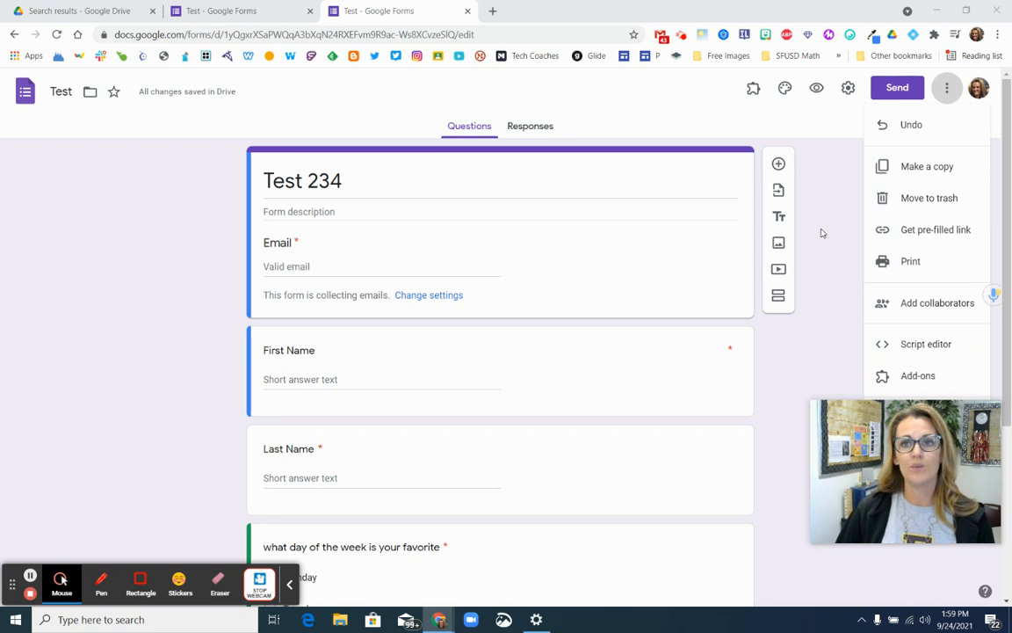
{"action": "left_click", "coordinate": [893, 91]}
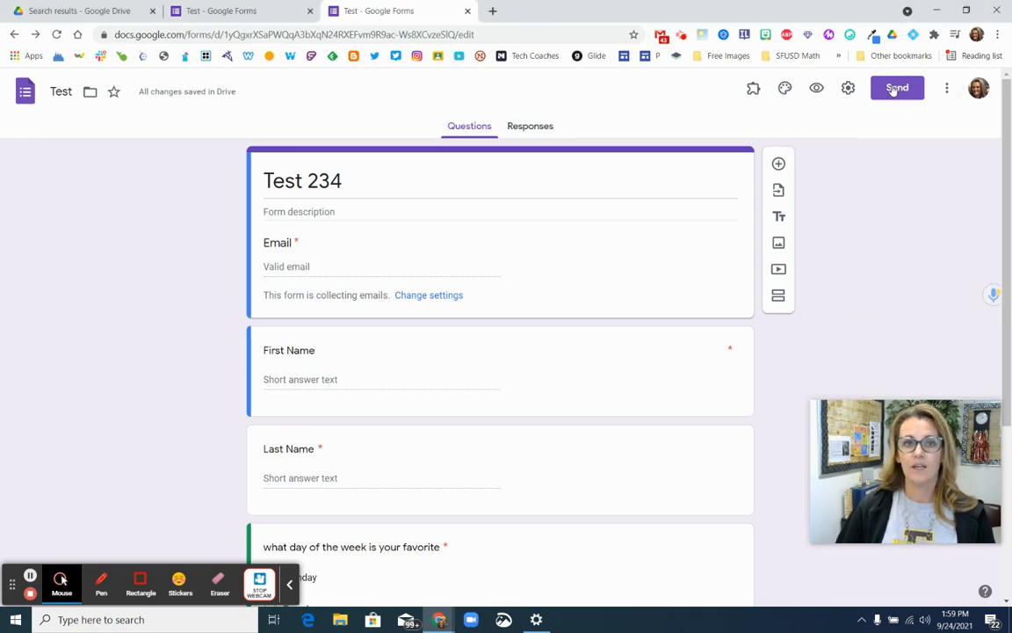
Generate a shortened shareable link for sending the form and return to the form editor
{"action": "left_click", "coordinate": [893, 91]}
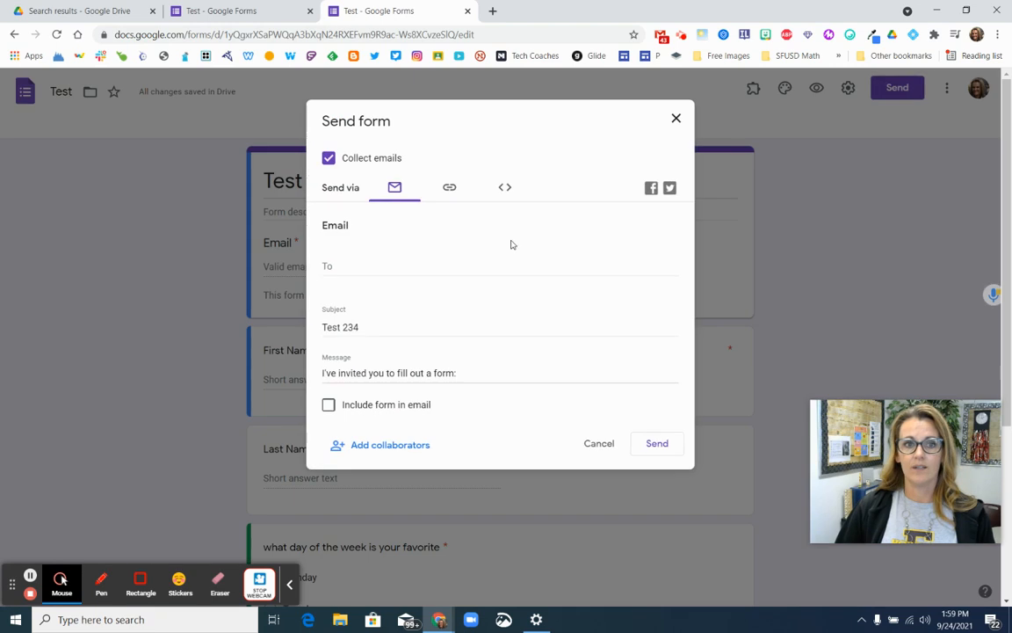
{"action": "left_click", "coordinate": [450, 189]}
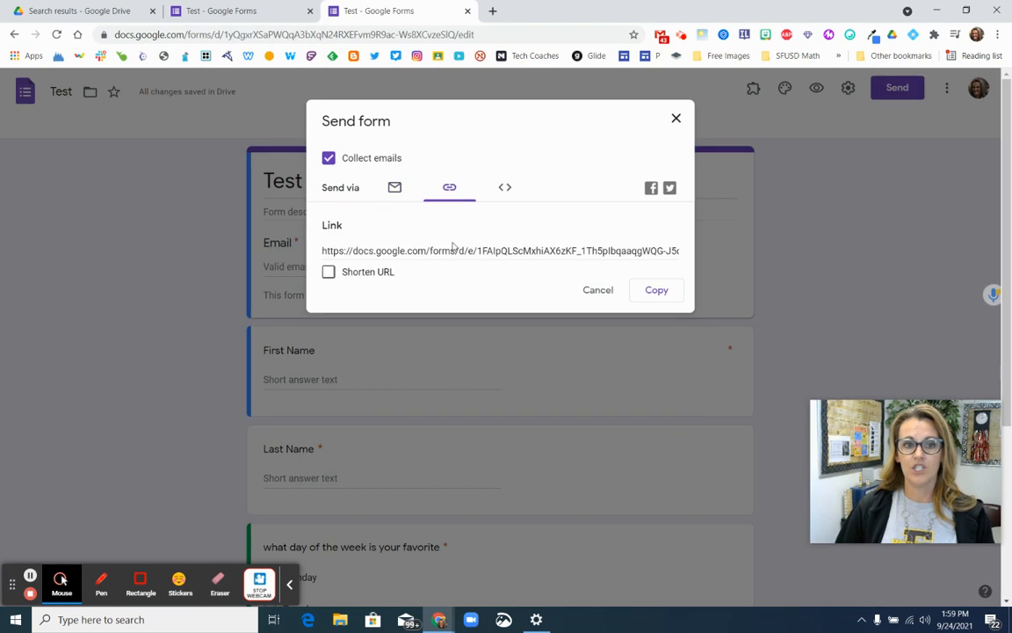
{"action": "left_click", "coordinate": [329, 274]}
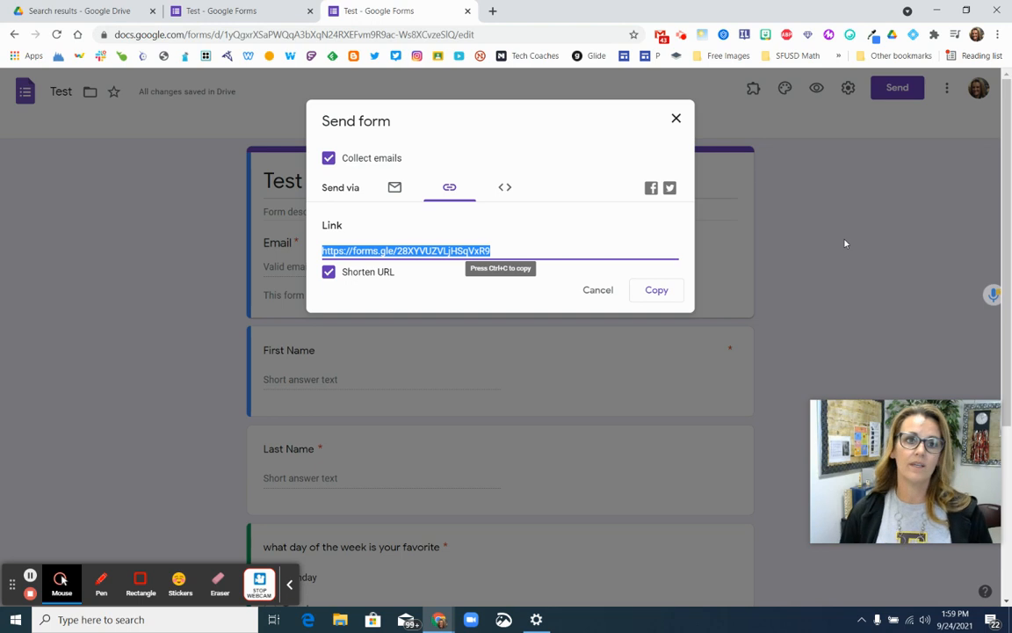
{"action": "left_click", "coordinate": [674, 116]}
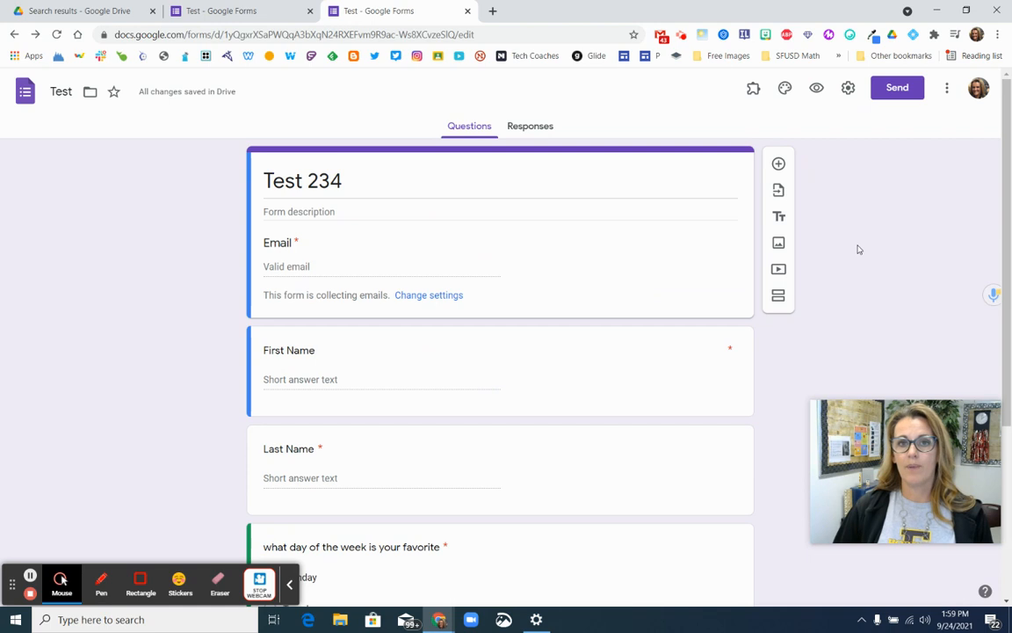